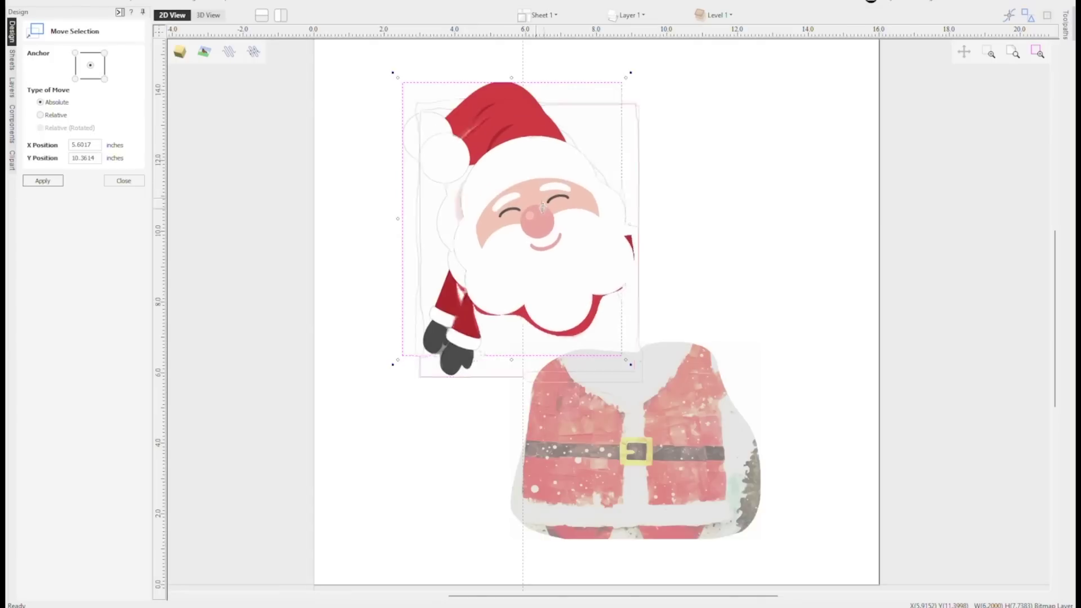
- Move the Santa picture down and right, fade it for tracing, and start a polyline
{"action": "left_click_drag", "start_coordinate": [542, 208], "coordinate": [615, 274]}
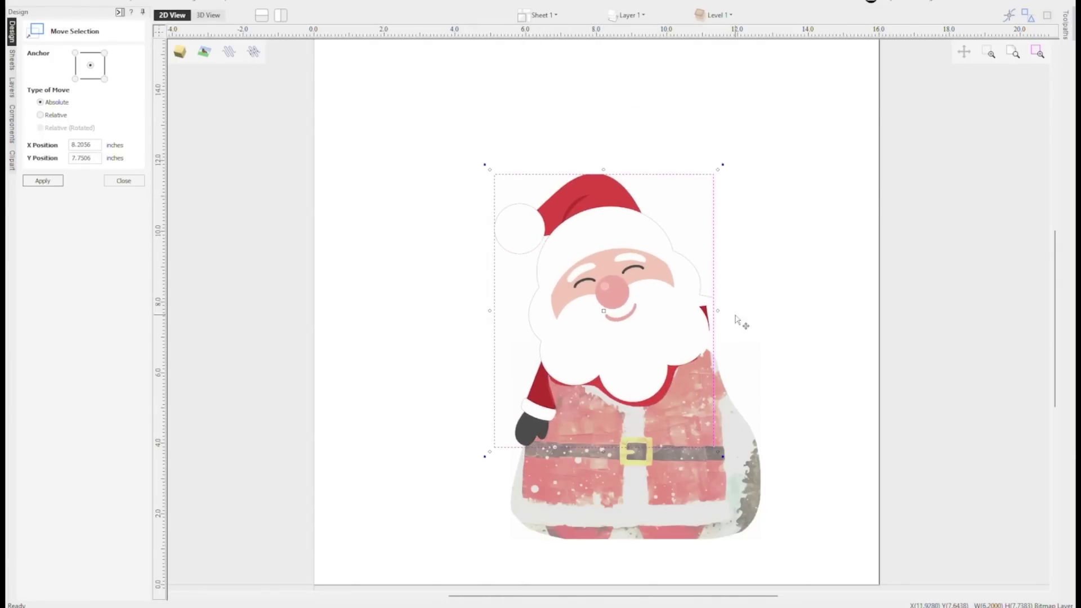
{"action": "left_click", "coordinate": [761, 327]}
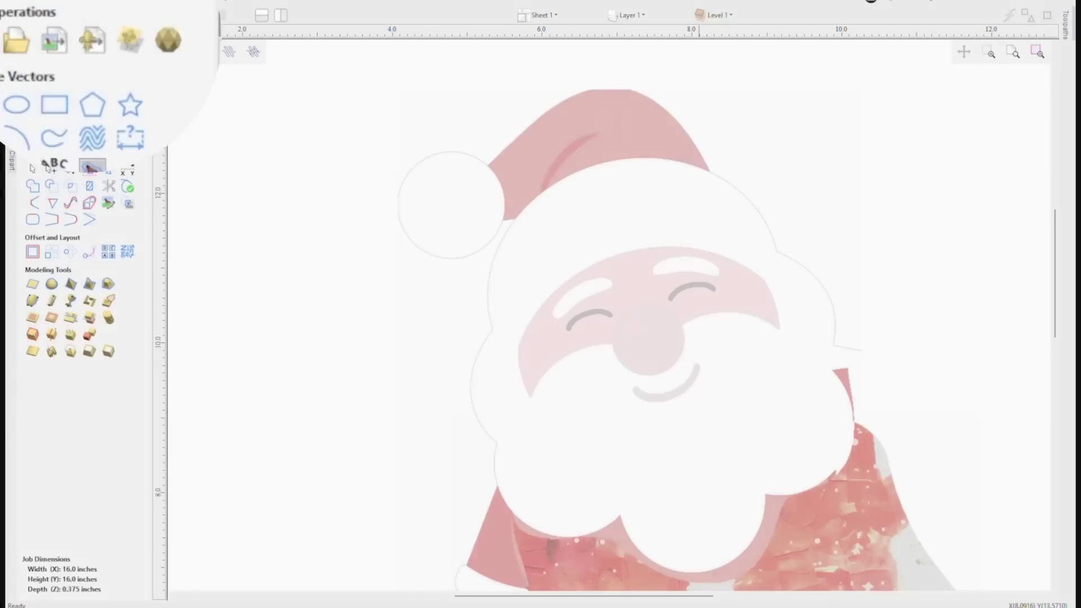
{"action": "left_click", "coordinate": [90, 166]}
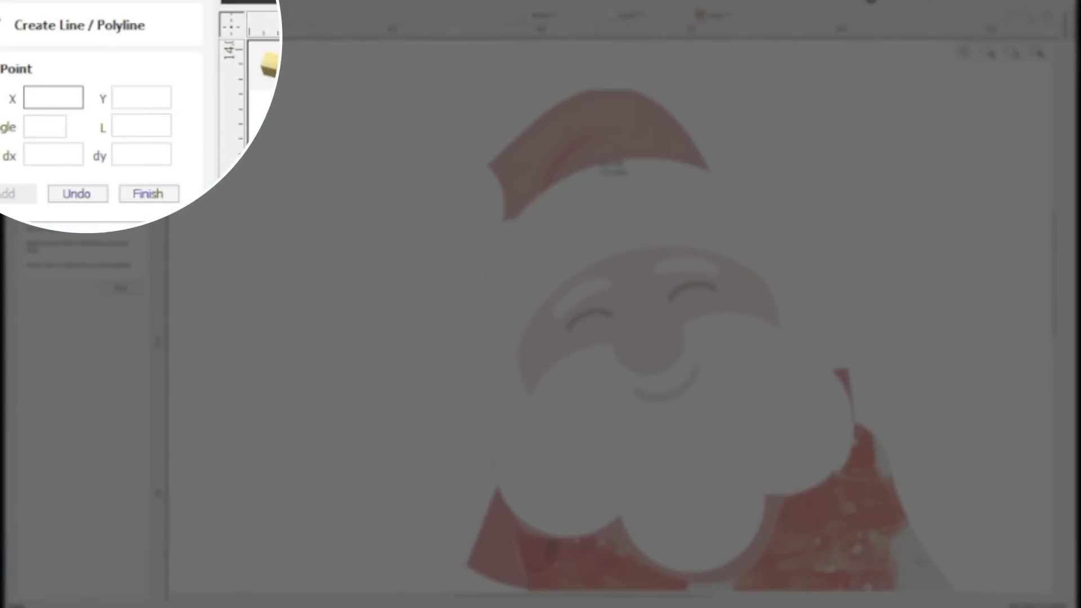
- Trace a polyline down the left of the face and across the bottom of the beard
{"action": "left_click", "coordinate": [595, 167]}
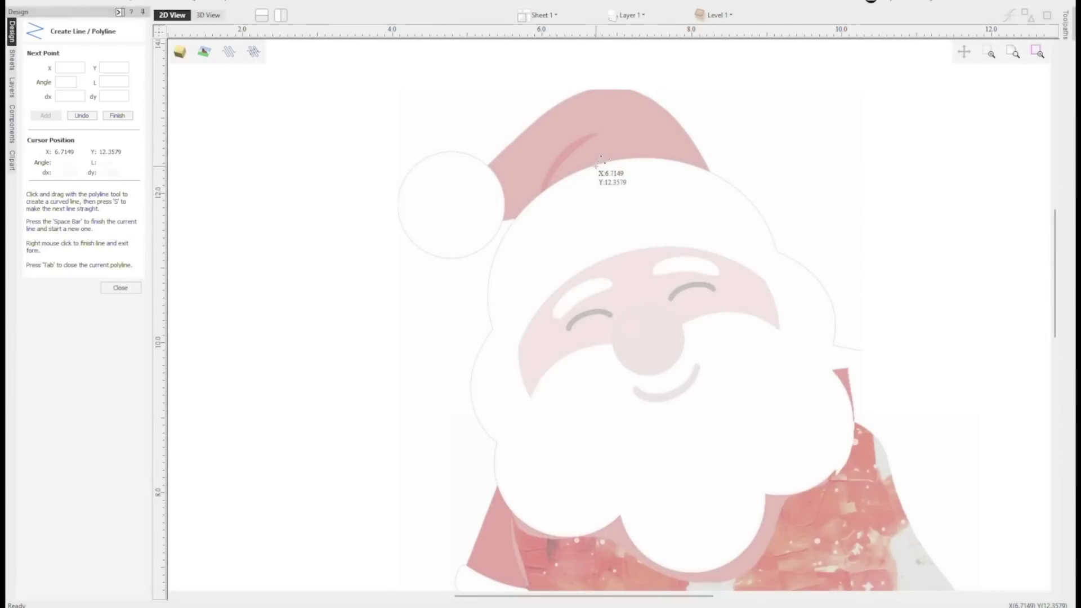
{"action": "left_click", "coordinate": [508, 228]}
{"action": "left_click", "coordinate": [493, 334]}
{"action": "left_click", "coordinate": [470, 392]}
{"action": "left_click", "coordinate": [497, 444]}
{"action": "left_click", "coordinate": [524, 519]}
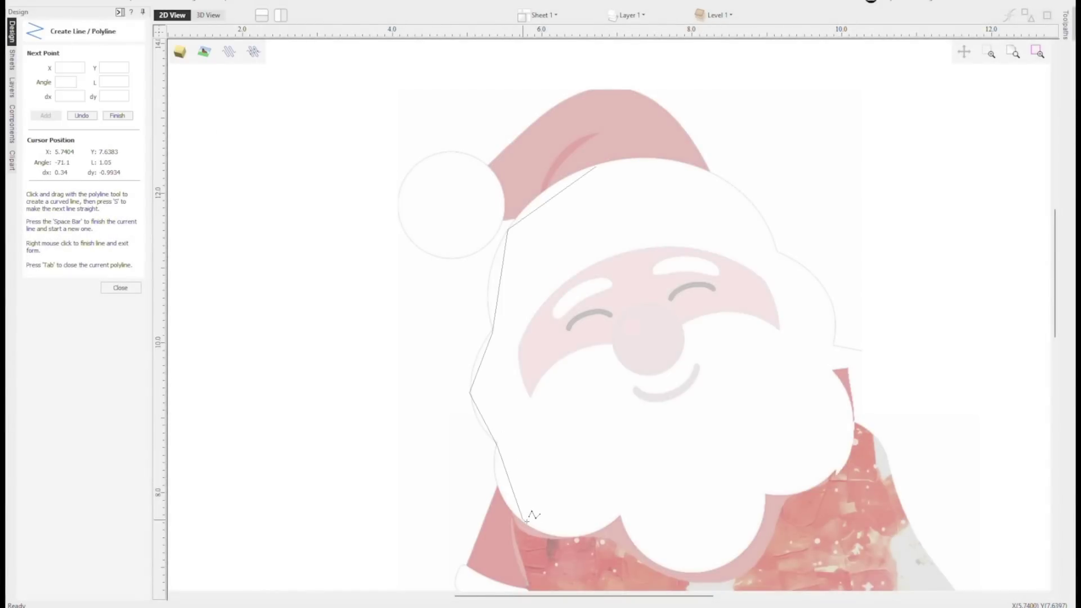
{"action": "left_click", "coordinate": [619, 516]}
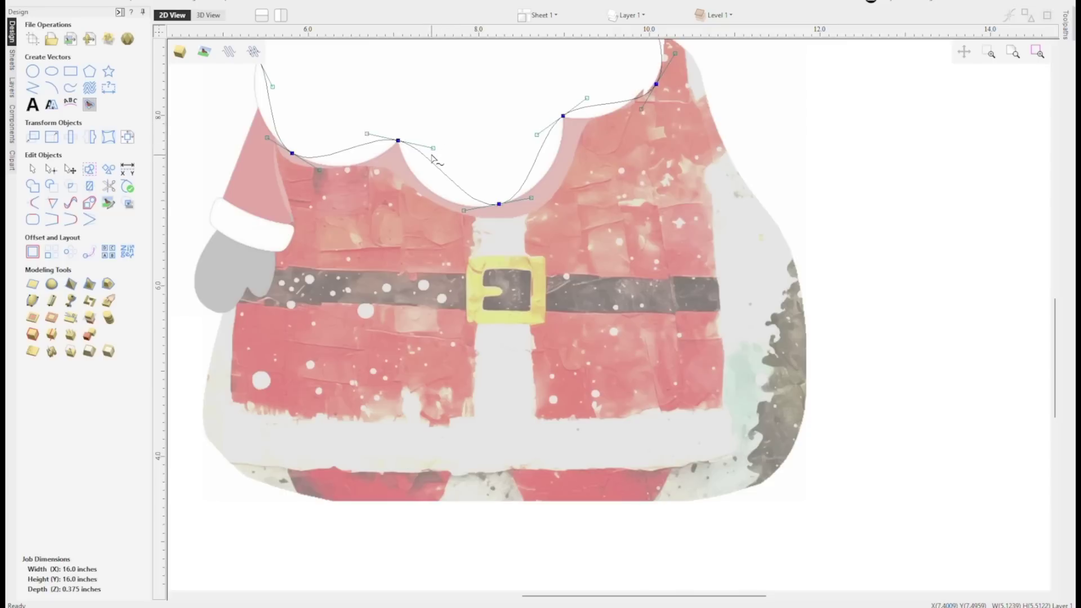
- Bend the left, centre and right neckline curves to follow the coat collar
{"action": "left_click_drag", "start_coordinate": [432, 148], "coordinate": [406, 191]}
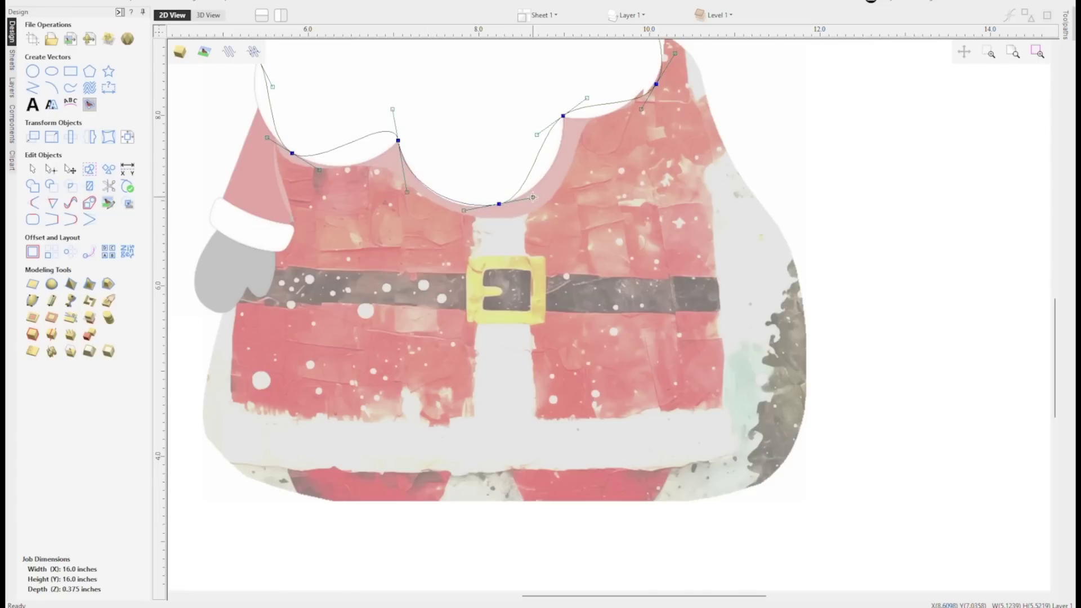
{"action": "left_click_drag", "start_coordinate": [532, 199], "coordinate": [591, 160]}
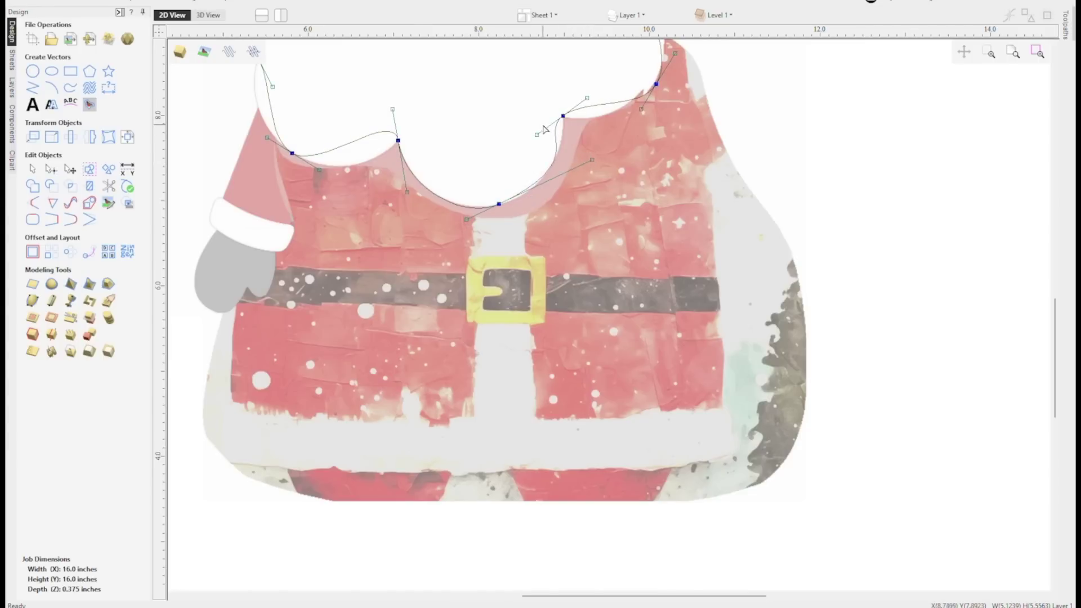
{"action": "left_click_drag", "start_coordinate": [536, 135], "coordinate": [559, 138]}
{"action": "scroll", "coordinate": [731, 237], "scroll_direction": "down", "scroll_amount": 4}
{"action": "scroll", "coordinate": [731, 237], "scroll_direction": "down", "scroll_amount": 2}
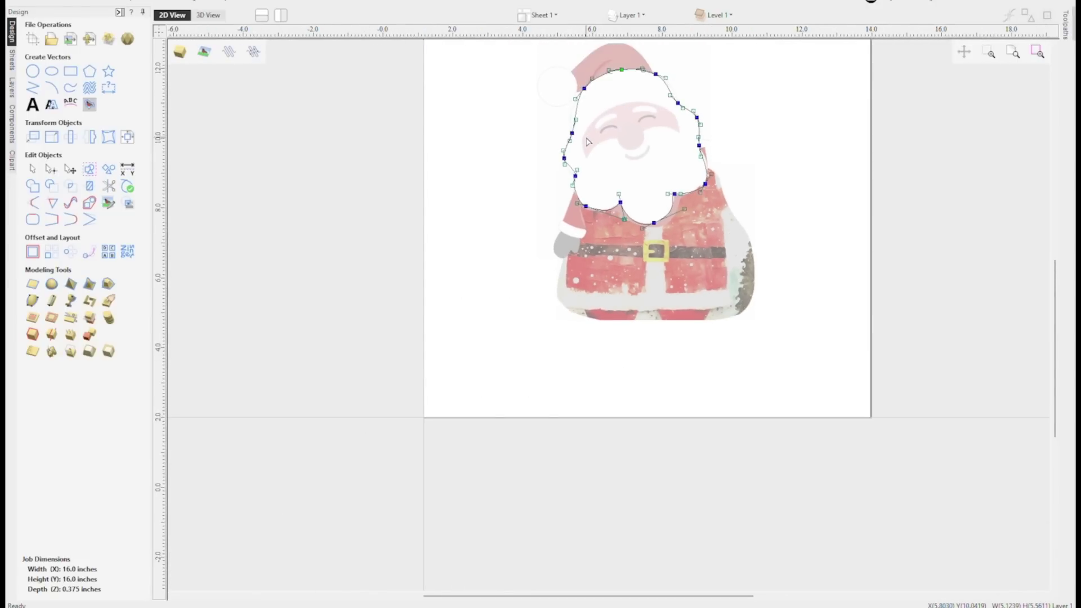
- Fit the beard outline's curves to the face edge and its right side, then exit node editing
{"action": "scroll", "coordinate": [586, 137], "scroll_direction": "up", "scroll_amount": 5}
{"action": "scroll", "coordinate": [588, 141], "scroll_direction": "up", "scroll_amount": 2}
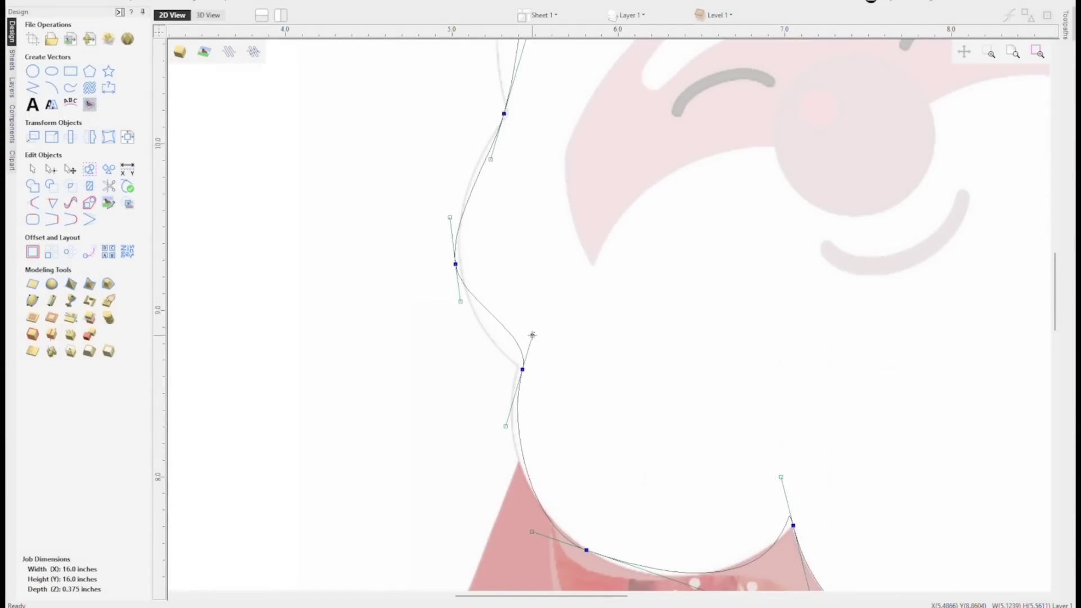
{"action": "left_click_drag", "start_coordinate": [496, 333], "coordinate": [494, 338]}
{"action": "scroll", "coordinate": [824, 314], "scroll_direction": "down", "scroll_amount": 3}
{"action": "left_click_drag", "start_coordinate": [979, 235], "coordinate": [983, 238]}
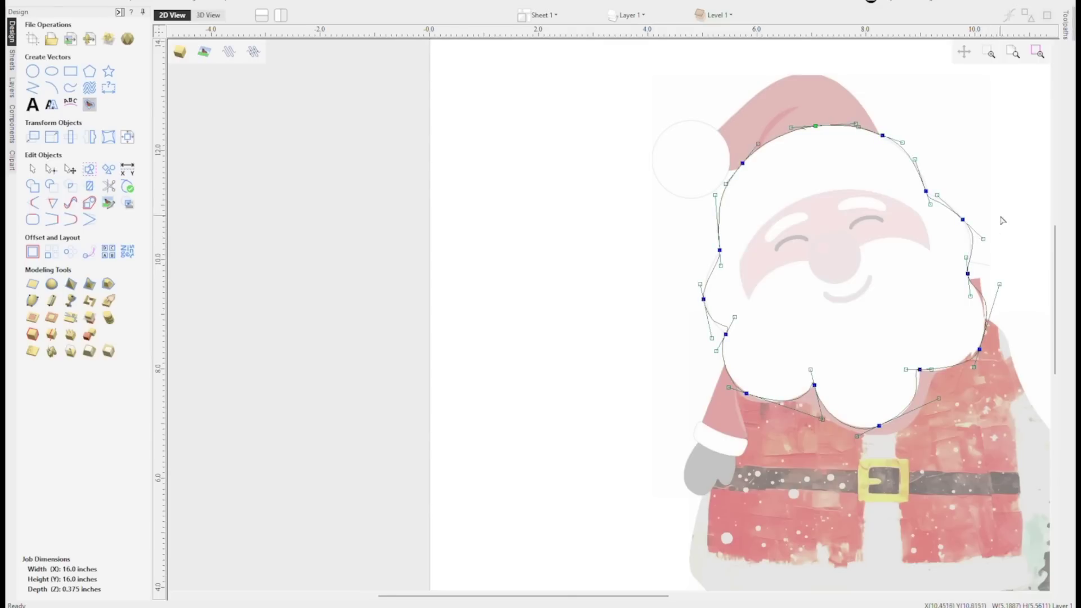
{"action": "key", "text": "Escape"}
- Start a new polyline with L and trace points along the mustache top toward the left eye
{"action": "key", "text": "l"}
{"action": "left_click", "coordinate": [929, 250]}
{"action": "left_click", "coordinate": [892, 238]}
{"action": "left_click", "coordinate": [856, 246]}
{"action": "left_click", "coordinate": [836, 231]}
{"action": "left_click", "coordinate": [816, 235]}
- Finish the mustache polyline and smooth its spans into curves
{"action": "right_click", "coordinate": [813, 256]}
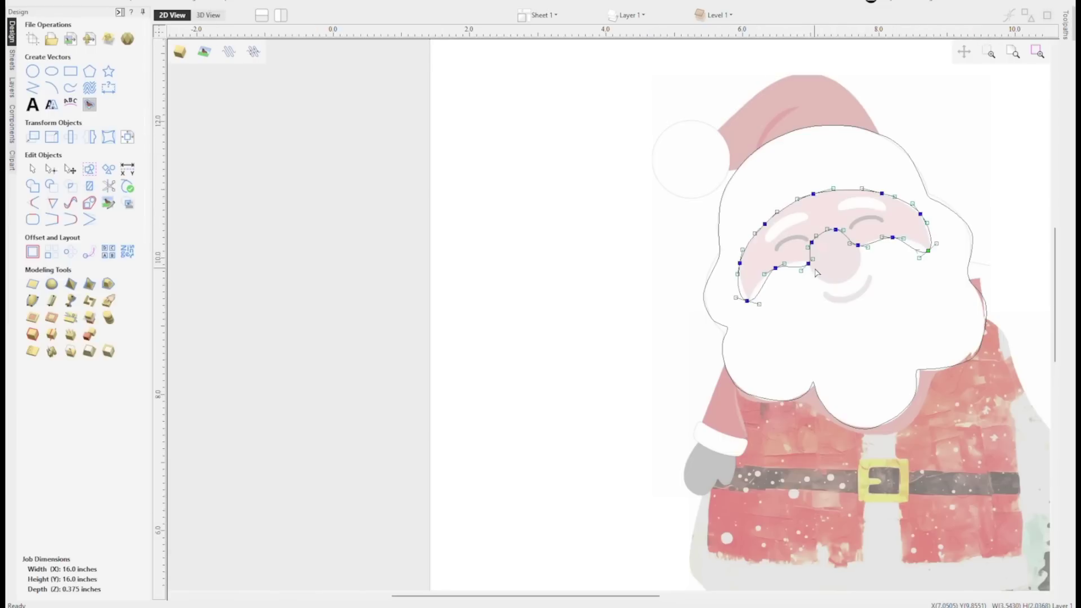
{"action": "scroll", "coordinate": [815, 268], "scroll_direction": "up", "scroll_amount": 6}
{"action": "key", "text": "ctrl+z"}
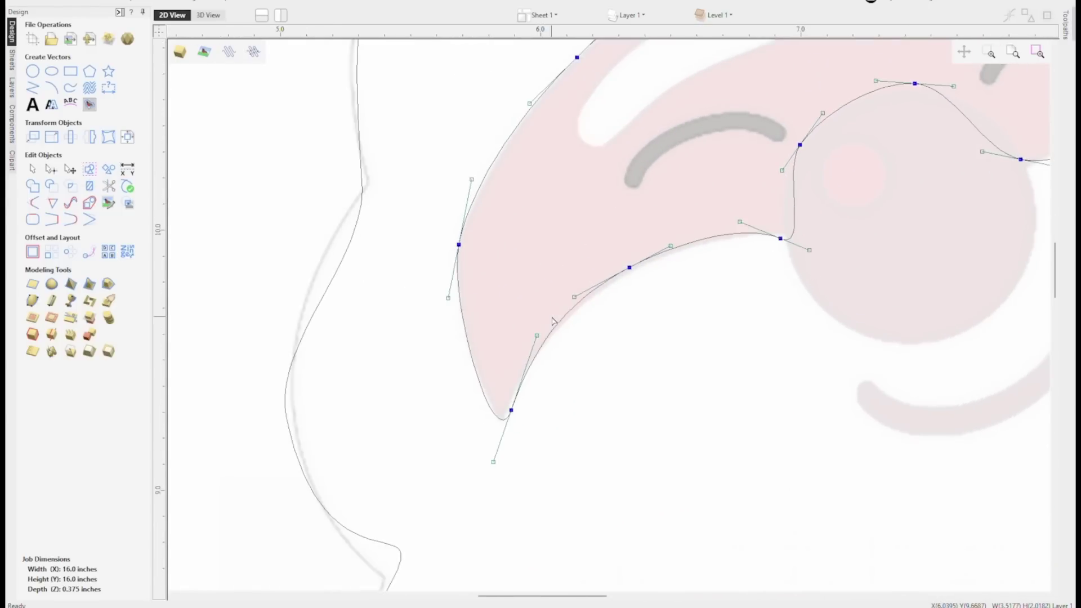
{"action": "scroll", "coordinate": [552, 321], "scroll_direction": "down", "scroll_amount": 4}
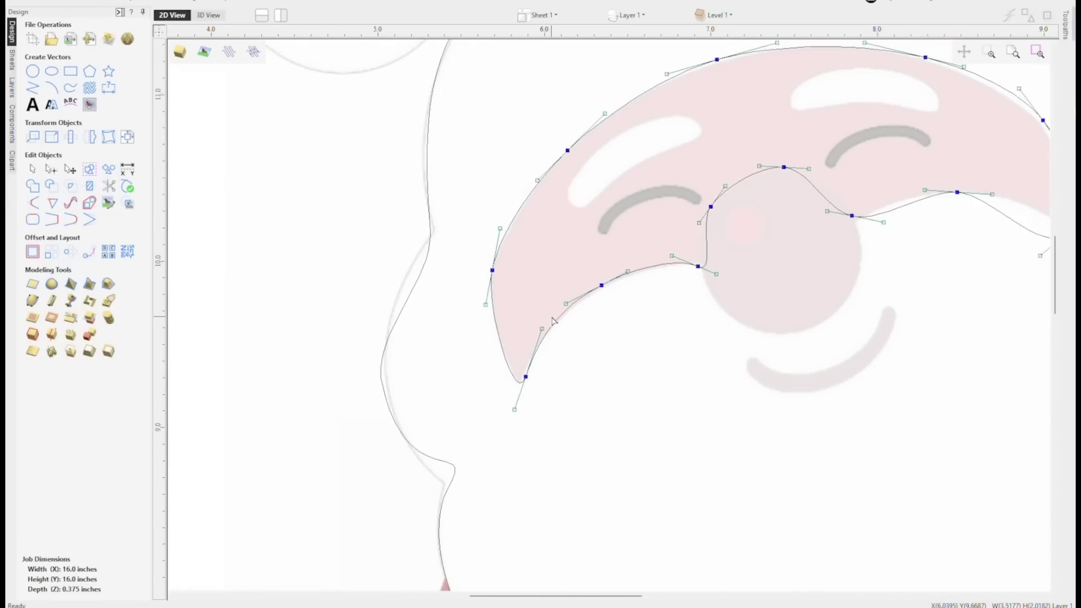
{"action": "scroll", "coordinate": [826, 323], "scroll_direction": "down", "scroll_amount": 1}
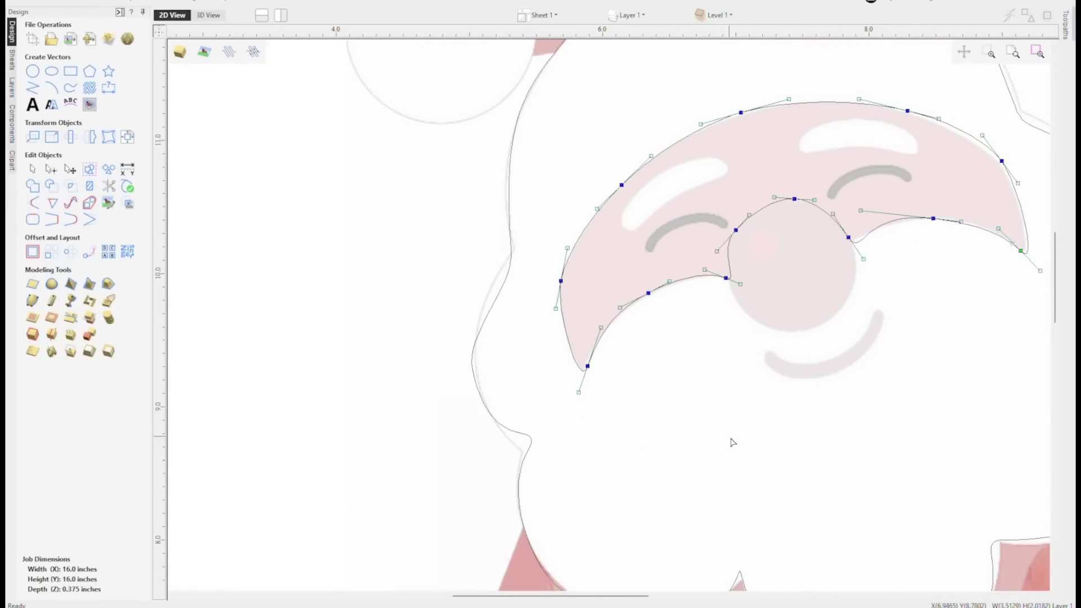
{"action": "scroll", "coordinate": [734, 443], "scroll_direction": "down", "scroll_amount": 2}
{"action": "scroll", "coordinate": [796, 410], "scroll_direction": "up", "scroll_amount": 2}
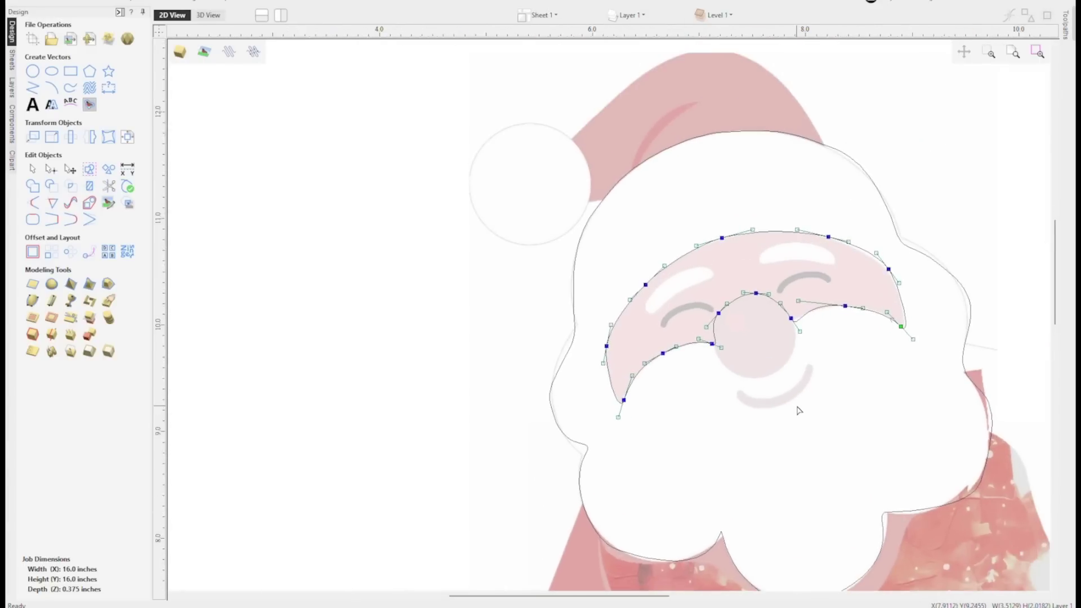
- Check the mouth curve, clear the selection, and fit the whole job in view with F3
{"action": "left_click", "coordinate": [795, 402]}
{"action": "left_click", "coordinate": [862, 407]}
{"action": "key", "text": "F3"}
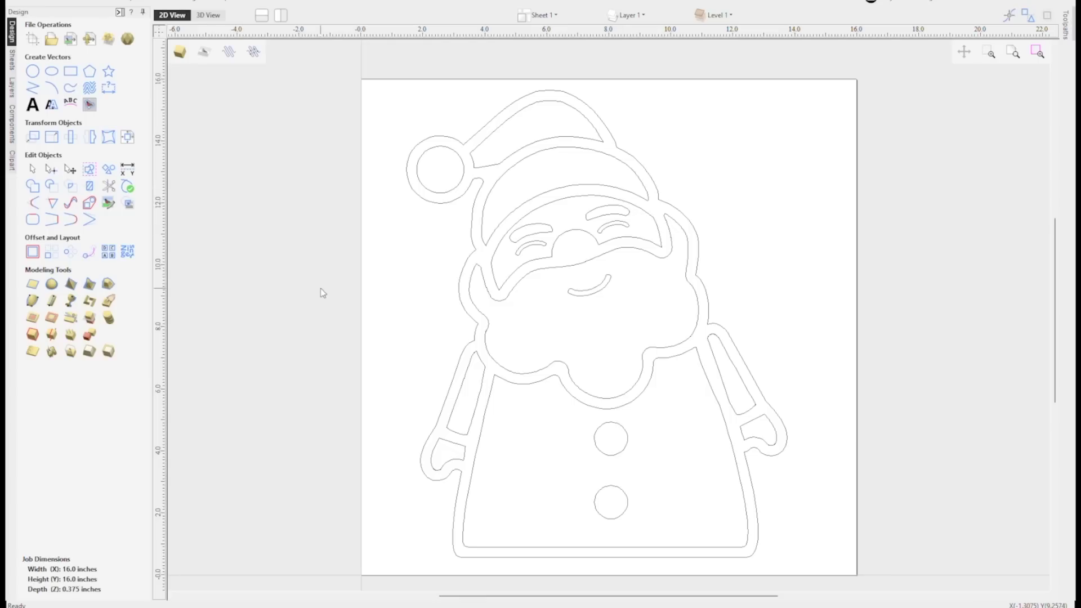
- Pin the Toolpaths panel and preview the Pocket 1 [Clear 1] toolpath
{"action": "left_click", "coordinate": [1066, 34]}
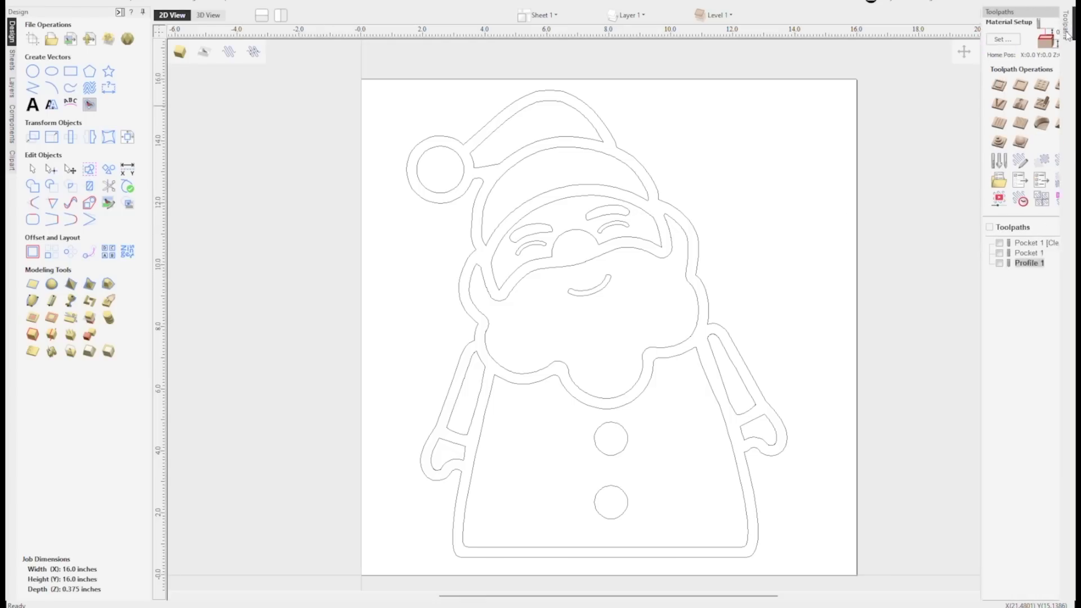
{"action": "left_click", "coordinate": [1054, 12]}
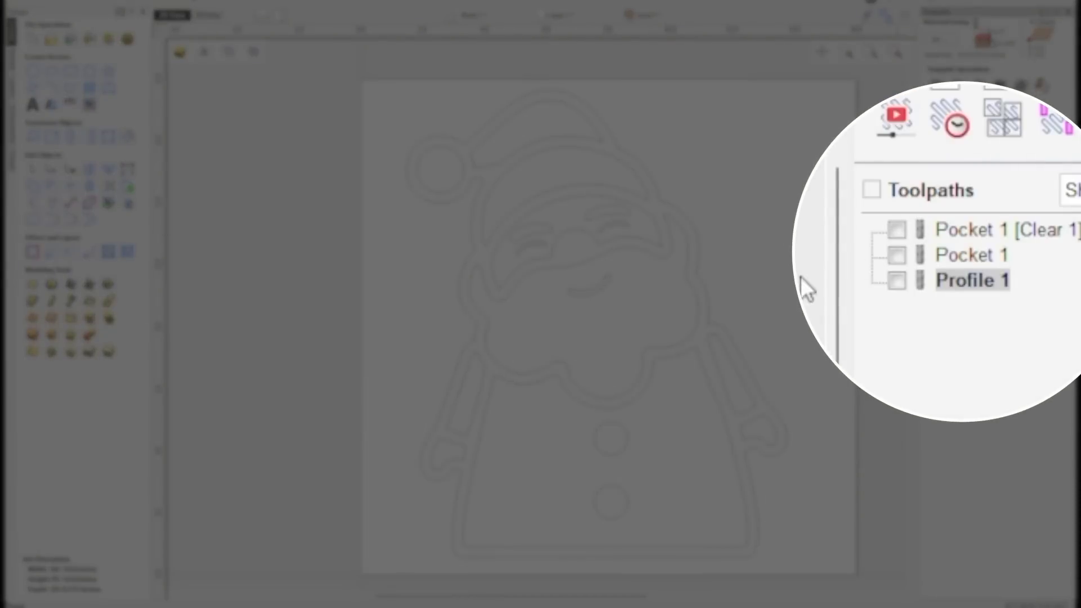
{"action": "left_click", "coordinate": [892, 222]}
{"action": "left_click", "coordinate": [893, 222]}
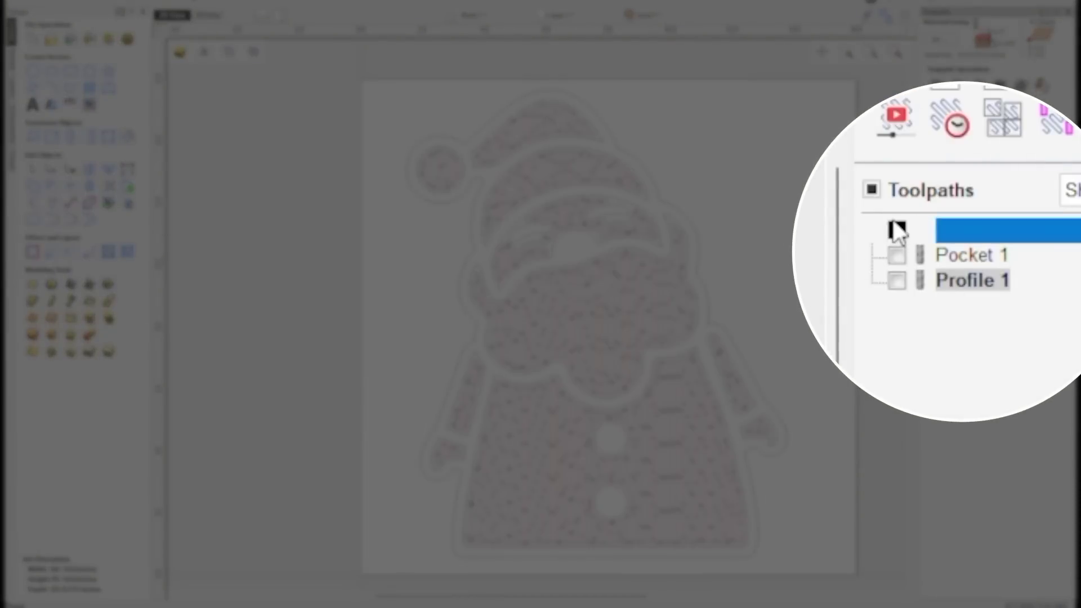
- Toggle the Pocket 1 and Profile 1 toolpaths, leaving Pocket 1 [Clear 1] displayed
{"action": "left_click", "coordinate": [898, 257]}
{"action": "left_click", "coordinate": [899, 257]}
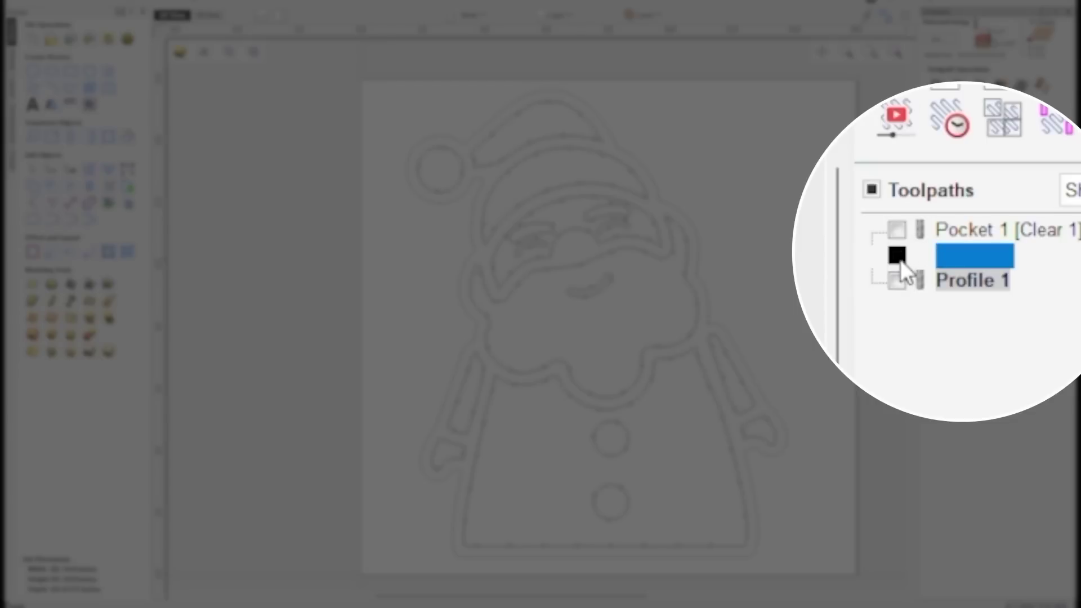
{"action": "left_click", "coordinate": [899, 256]}
{"action": "left_click", "coordinate": [899, 257]}
{"action": "left_click", "coordinate": [897, 283]}
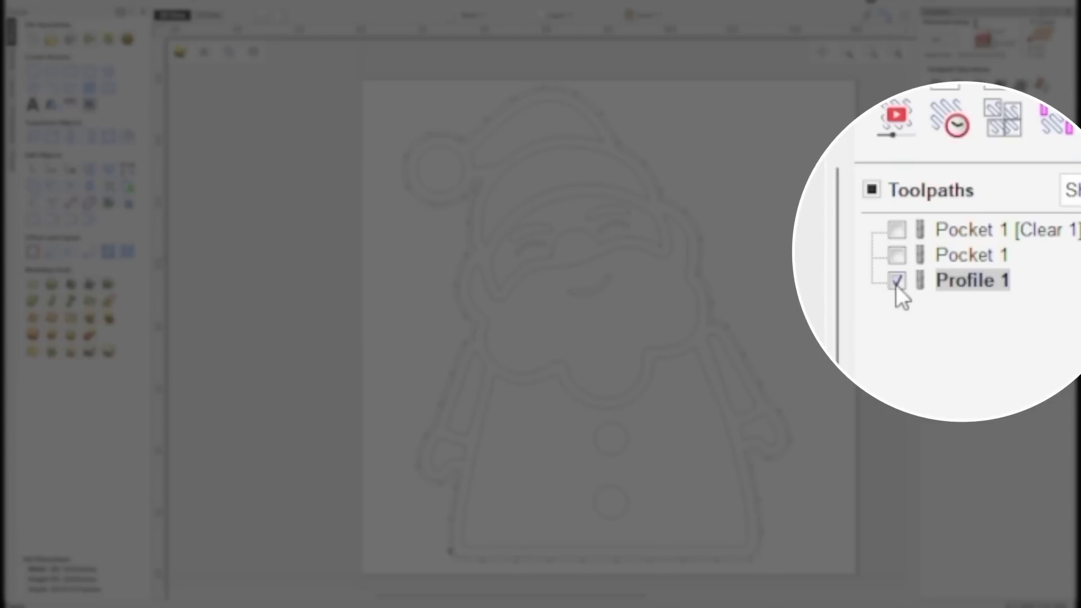
{"action": "left_click", "coordinate": [896, 281]}
{"action": "left_click", "coordinate": [938, 243]}
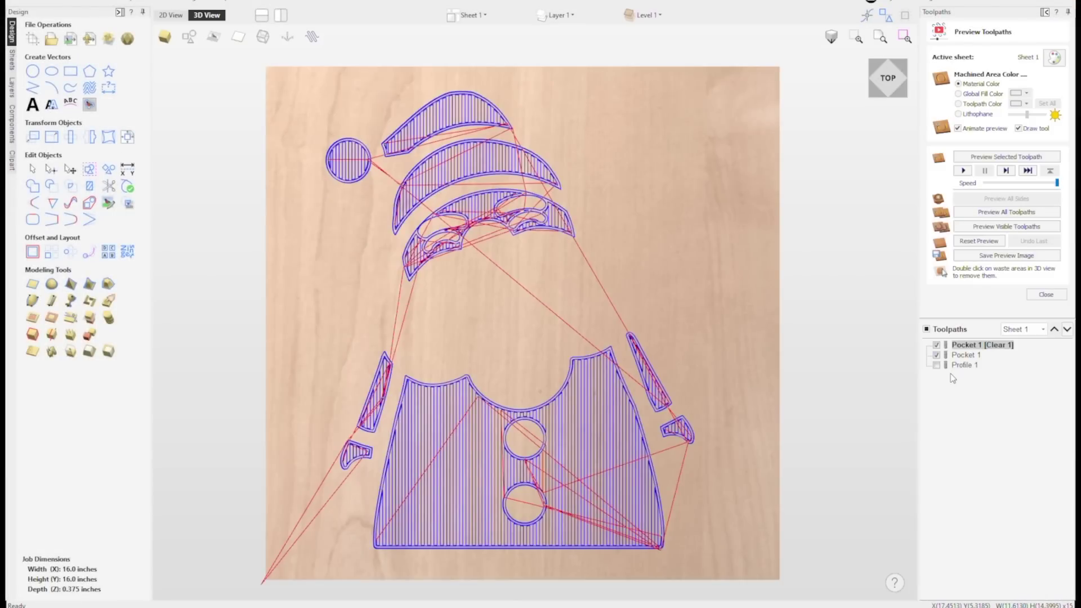
- Show Profile 1, reset the preview, and simulate carving all toolpaths on the board
{"action": "left_click", "coordinate": [937, 365]}
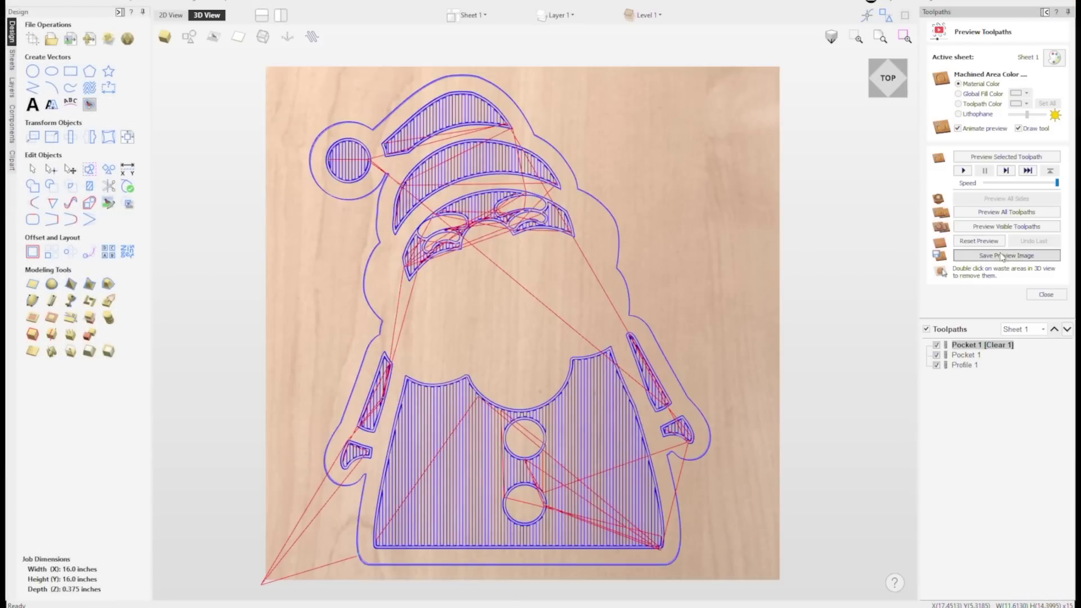
{"action": "left_click", "coordinate": [978, 241]}
{"action": "left_click", "coordinate": [1011, 213]}
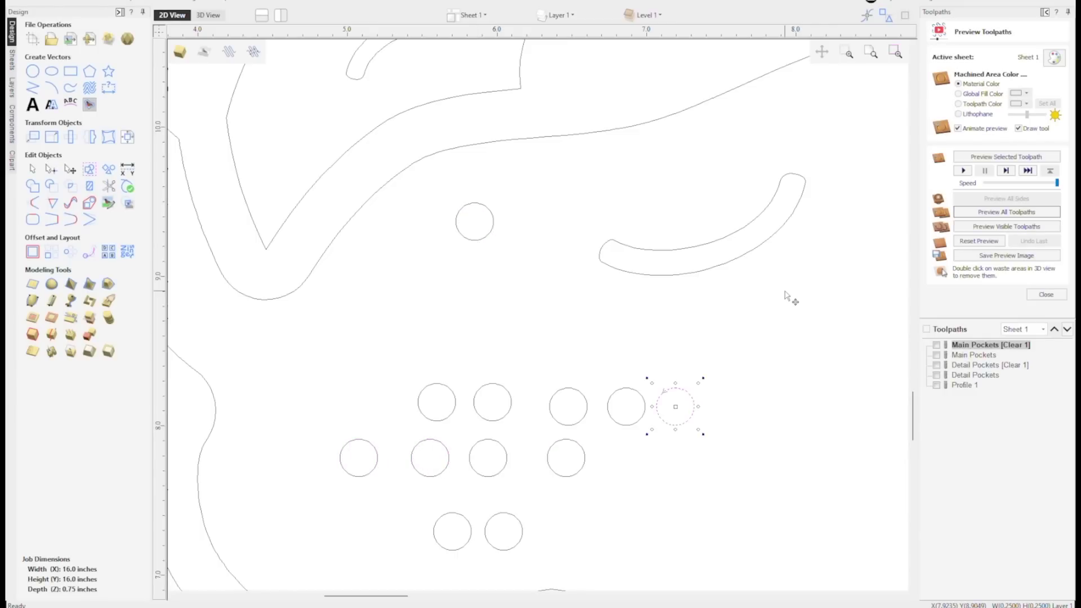
- Zoom out over the Santa design to check where the small dot circles sit
{"action": "scroll", "coordinate": [787, 297], "scroll_direction": "down", "scroll_amount": 4}
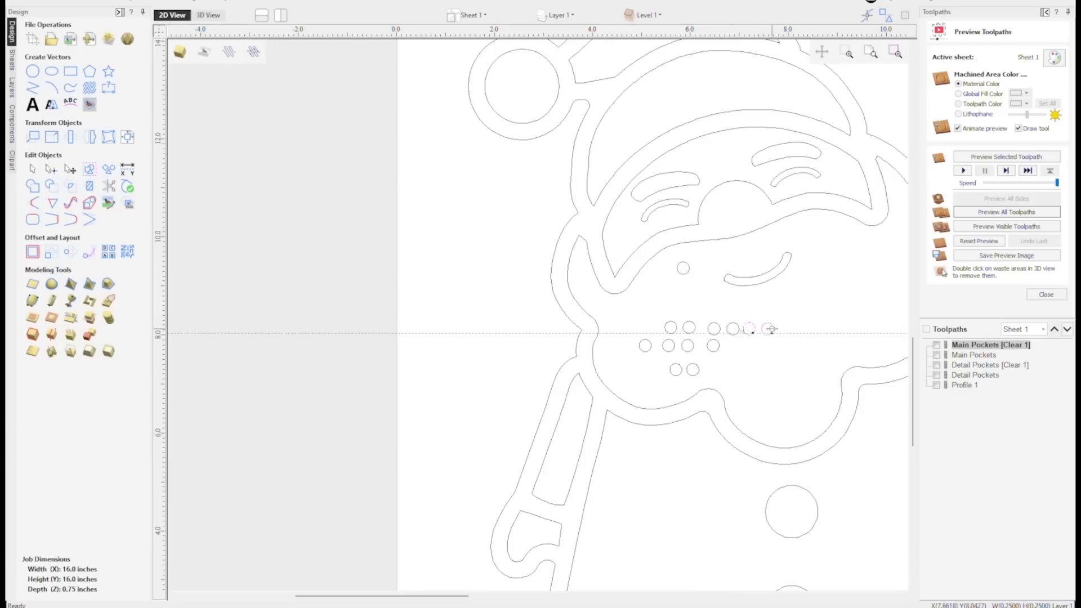
{"action": "scroll", "coordinate": [698, 371], "scroll_direction": "down", "scroll_amount": 2}
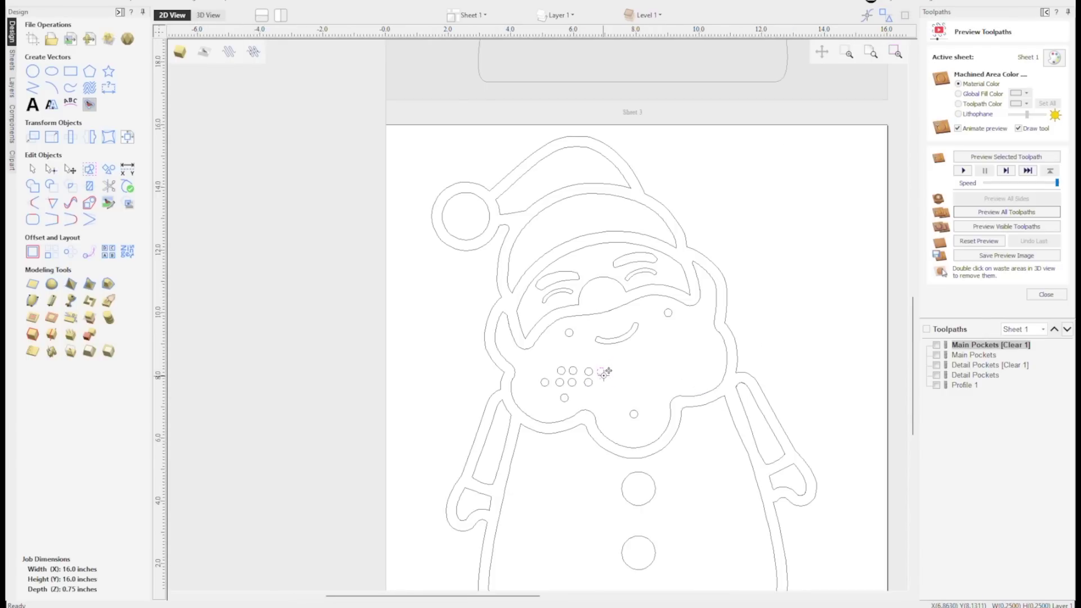
{"action": "scroll", "coordinate": [651, 241], "scroll_direction": "down", "scroll_amount": 2}
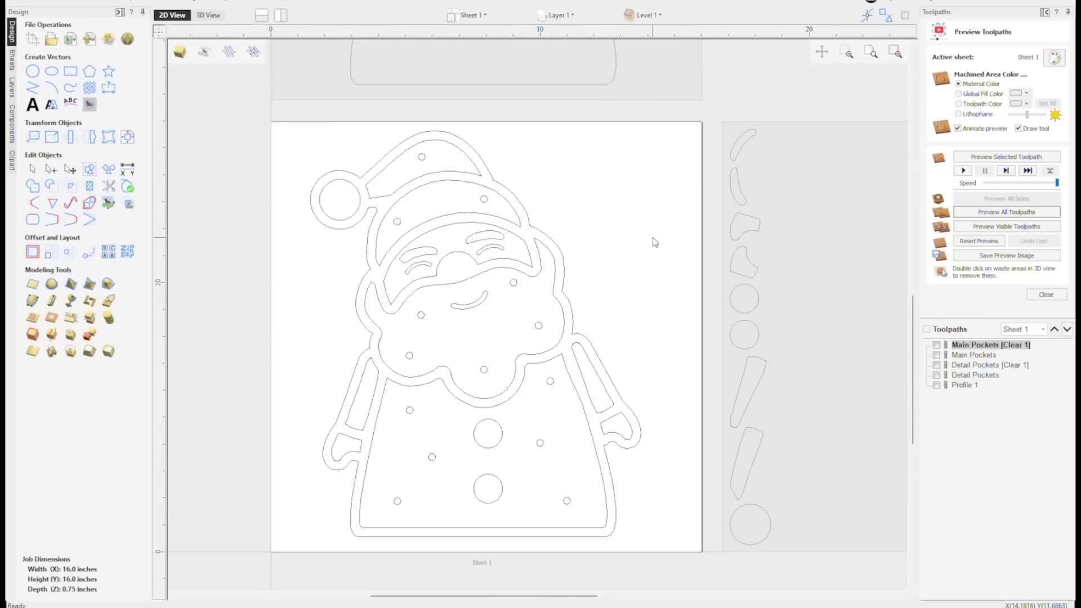
- Select all eleven small dot circles, copy them to Sheet 3, and check the sheet list
{"action": "left_click", "coordinate": [421, 157]}
{"action": "left_click", "coordinate": [484, 198], "text": "shift"}
{"action": "left_click", "coordinate": [397, 221], "text": "shift"}
{"action": "left_click", "coordinate": [421, 316], "text": "shift"}
{"action": "left_click", "coordinate": [409, 355], "text": "shift"}
{"action": "left_click", "coordinate": [483, 370], "text": "shift"}
{"action": "left_click", "coordinate": [539, 326], "text": "shift"}
{"action": "left_click", "coordinate": [512, 282], "text": "shift"}
{"action": "left_click", "coordinate": [409, 410], "text": "shift"}
{"action": "left_click", "coordinate": [432, 457], "text": "shift"}
{"action": "left_click", "coordinate": [396, 501], "text": "shift"}
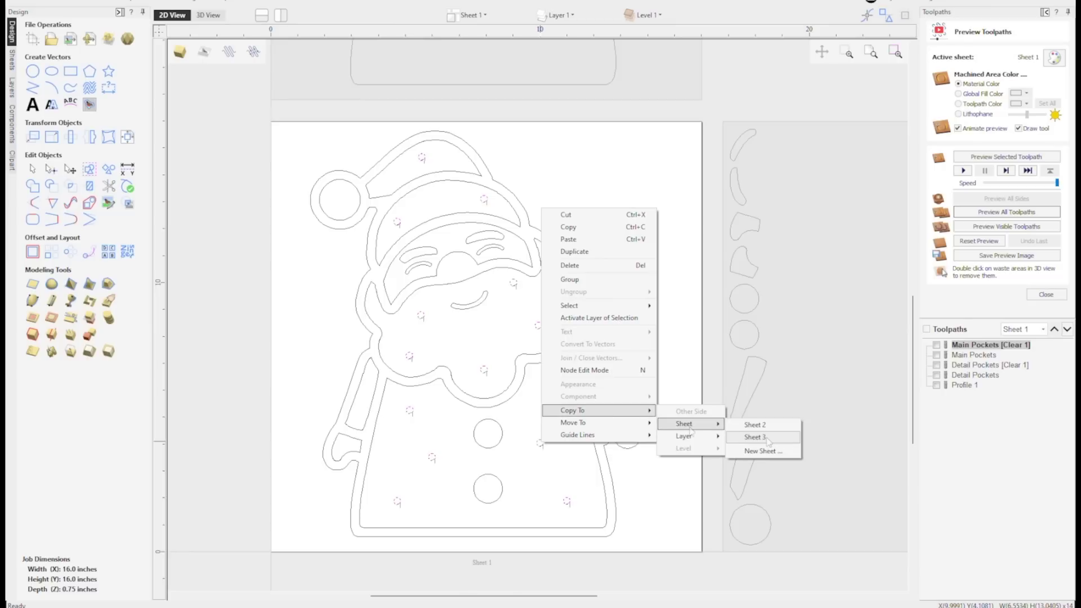
{"action": "left_click", "coordinate": [754, 438]}
{"action": "left_click", "coordinate": [468, 15]}
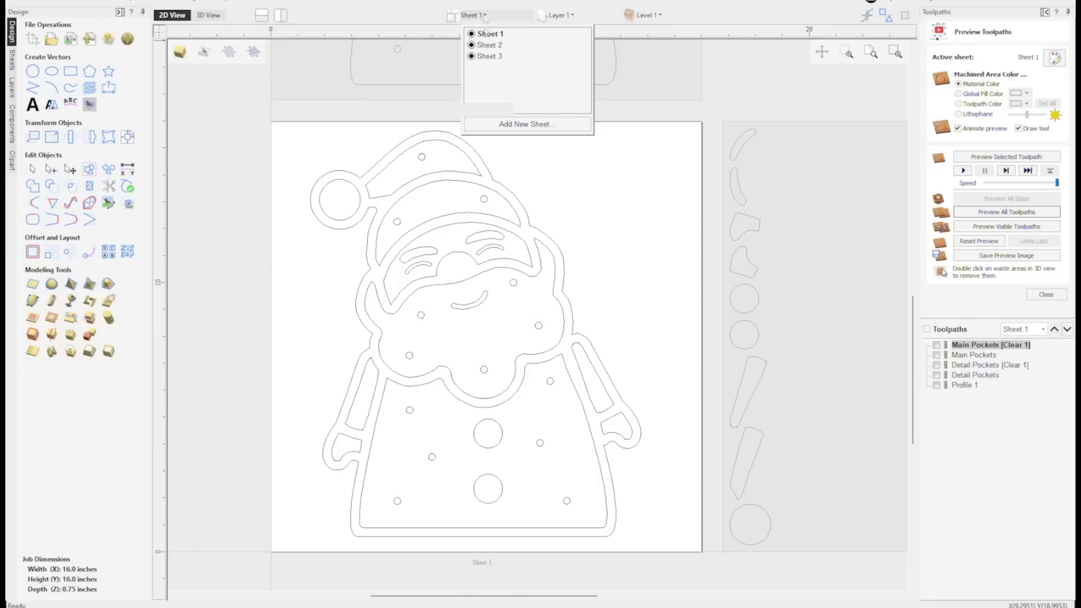